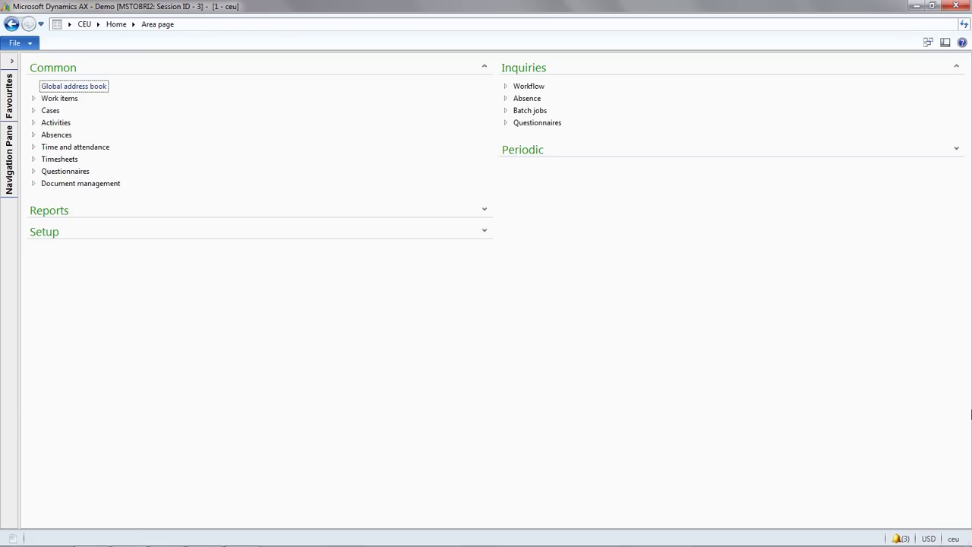
# - Open the All products and product masters list in Product information management for CEU
pyautogui.click(98, 26)
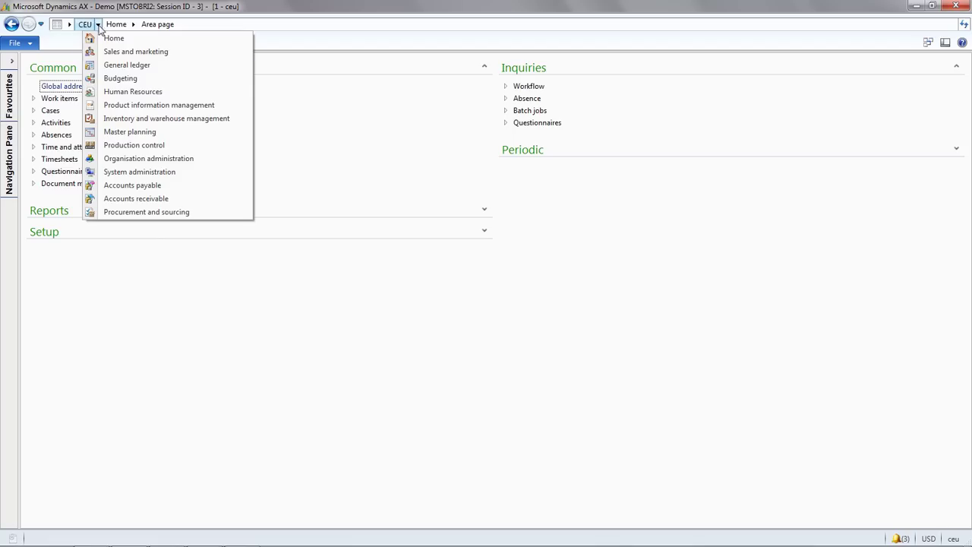
pyautogui.click(145, 105)
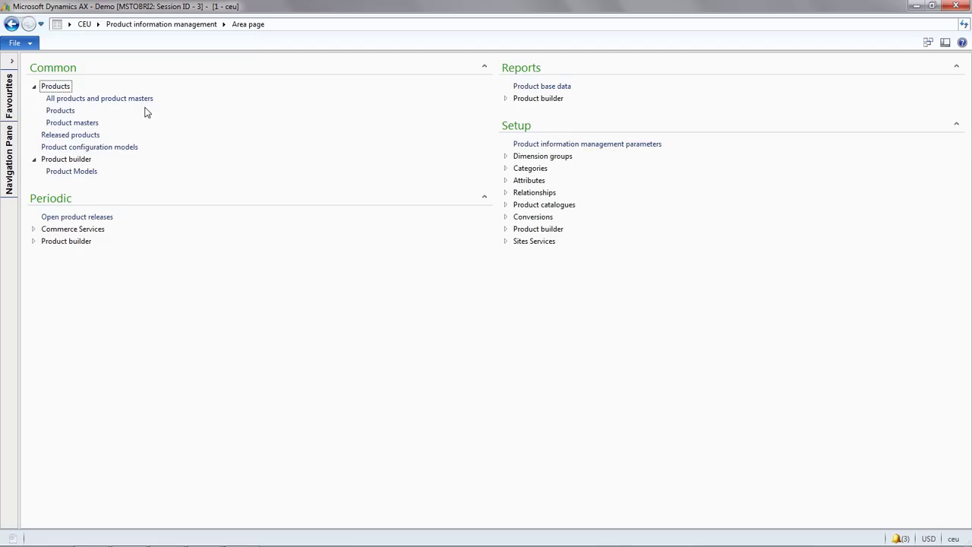
pyautogui.click(83, 100)
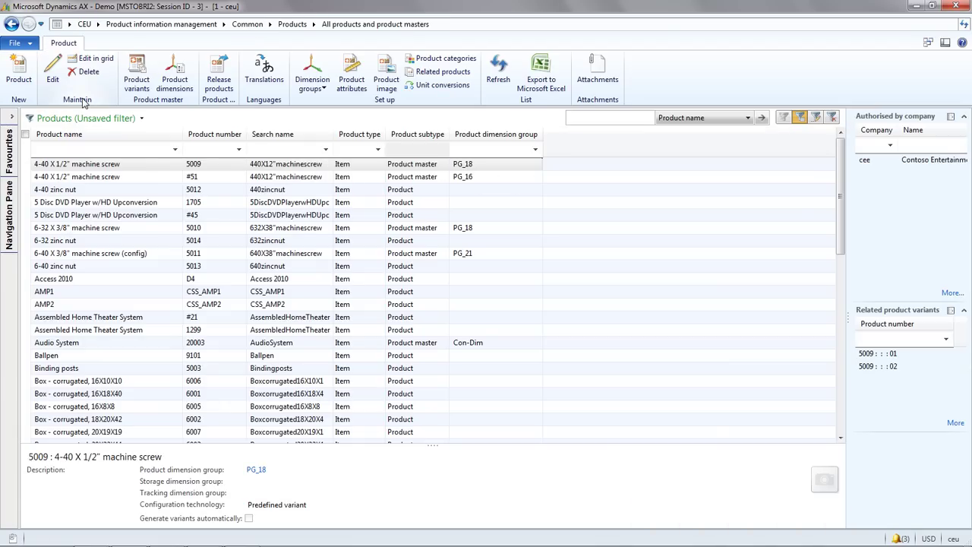
# - Start a new product master DemProd1 with product dimension group PG_10
pyautogui.click(19, 79)
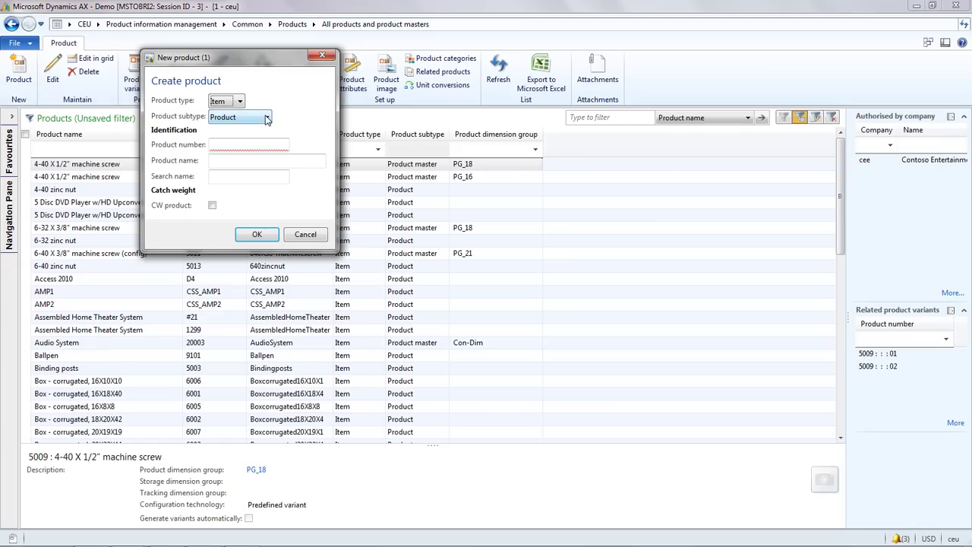
pyautogui.click(266, 118)
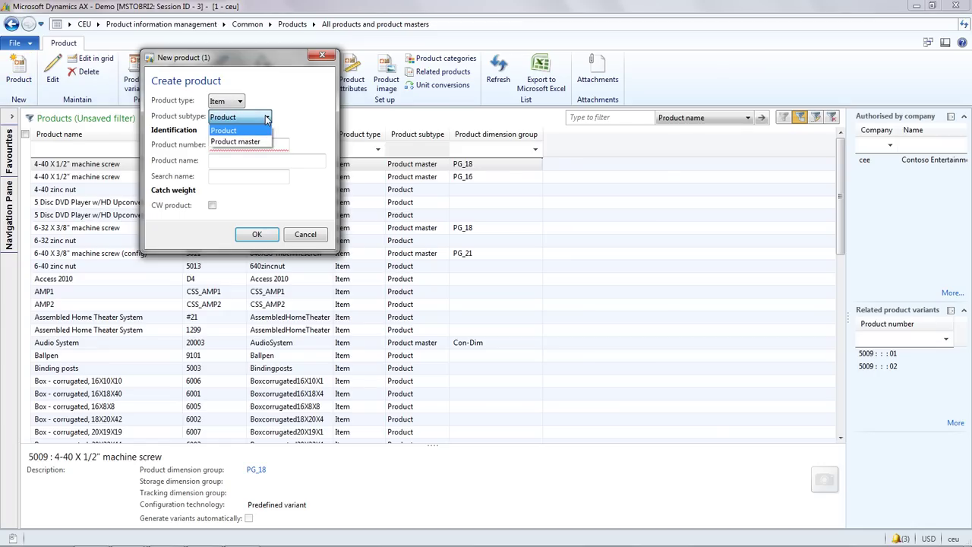
pyautogui.click(257, 141)
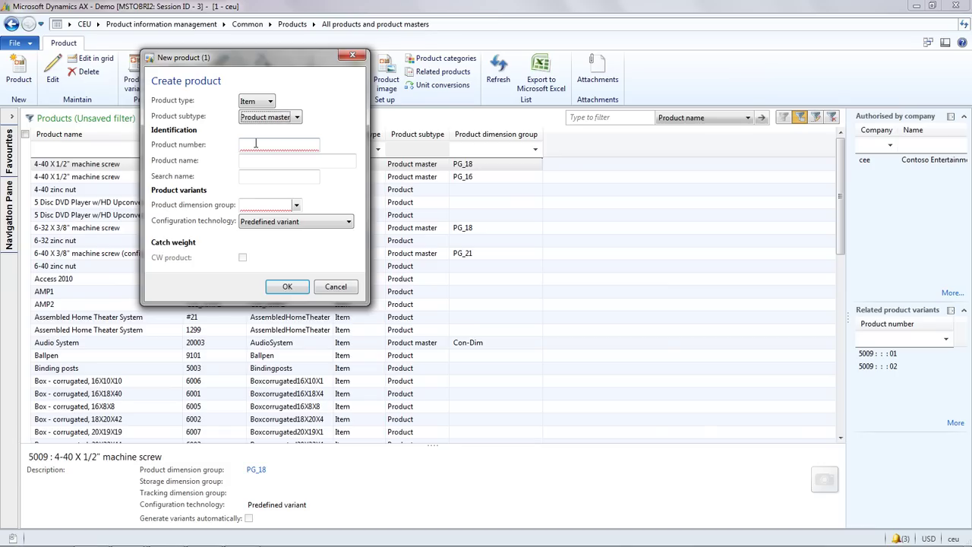
pyautogui.click(256, 142)
pyautogui.write('DemProd1')
pyautogui.press('Tab')
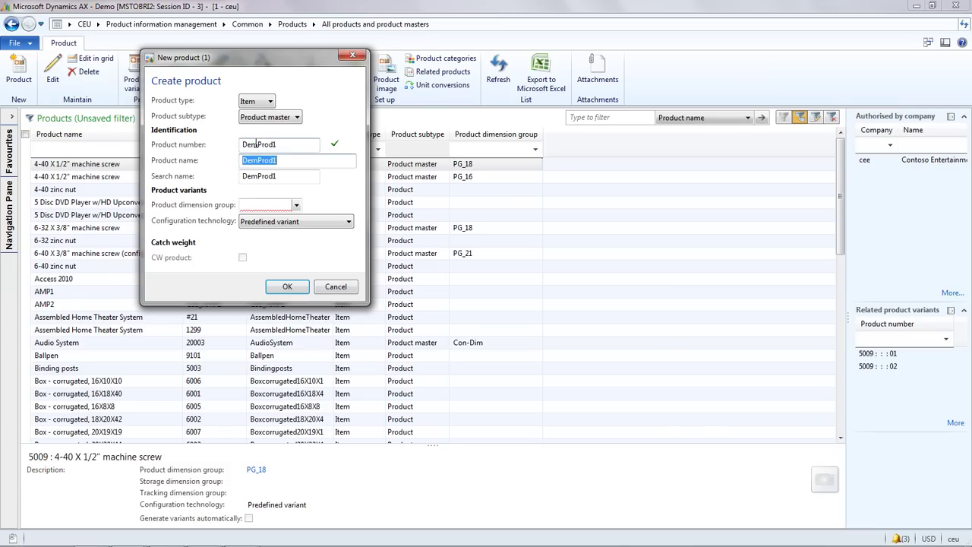
pyautogui.press('Tab')
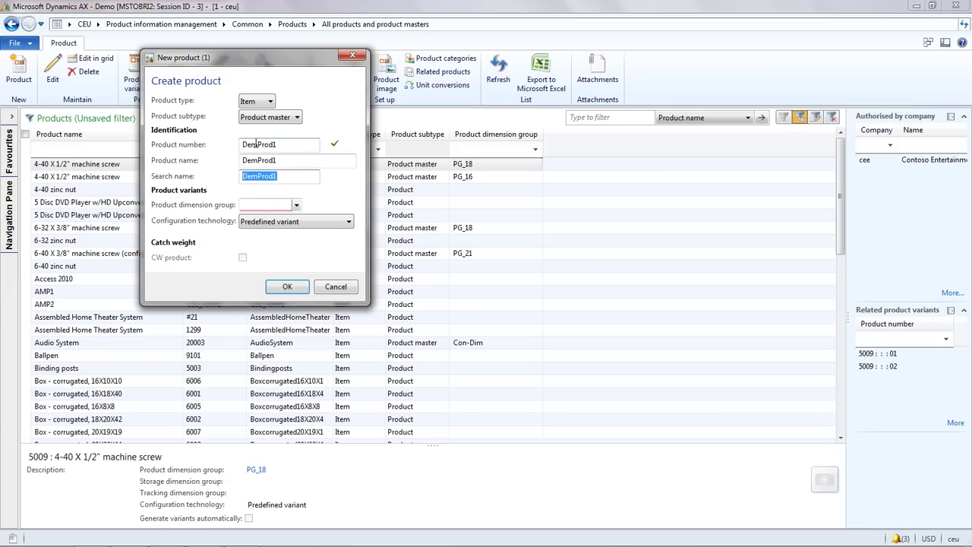
pyautogui.press('Tab')
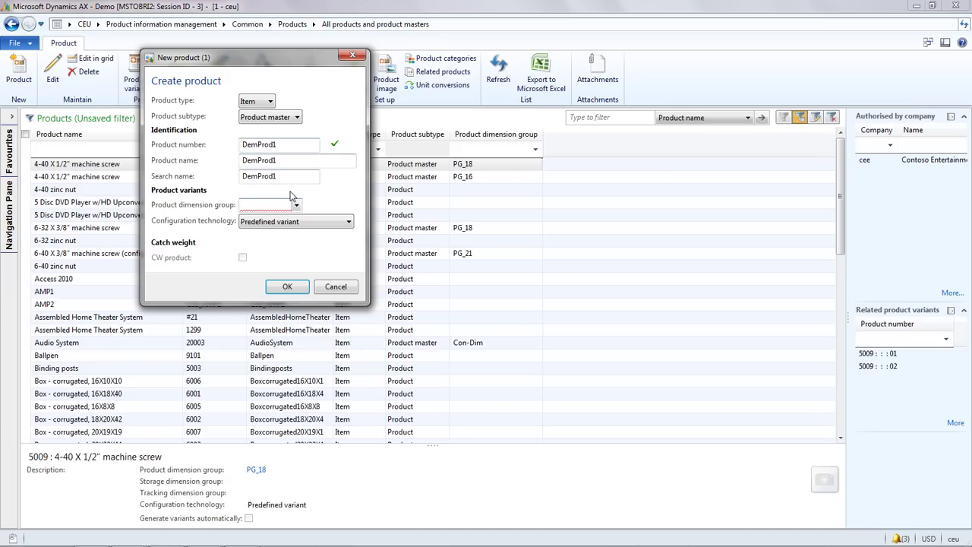
pyautogui.click(296, 206)
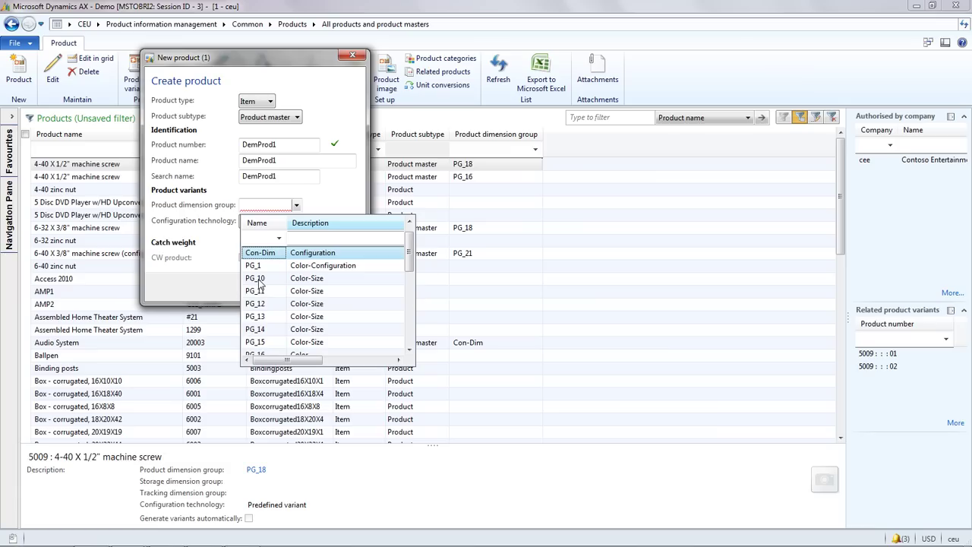
pyautogui.click(257, 278)
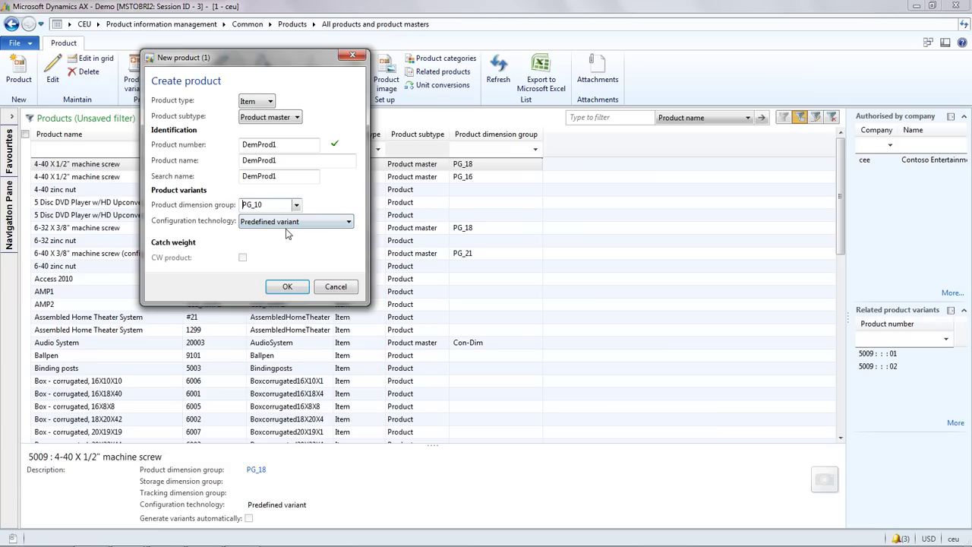
# - Save product master DemProd1 and open its product dimensions
pyautogui.click(283, 286)
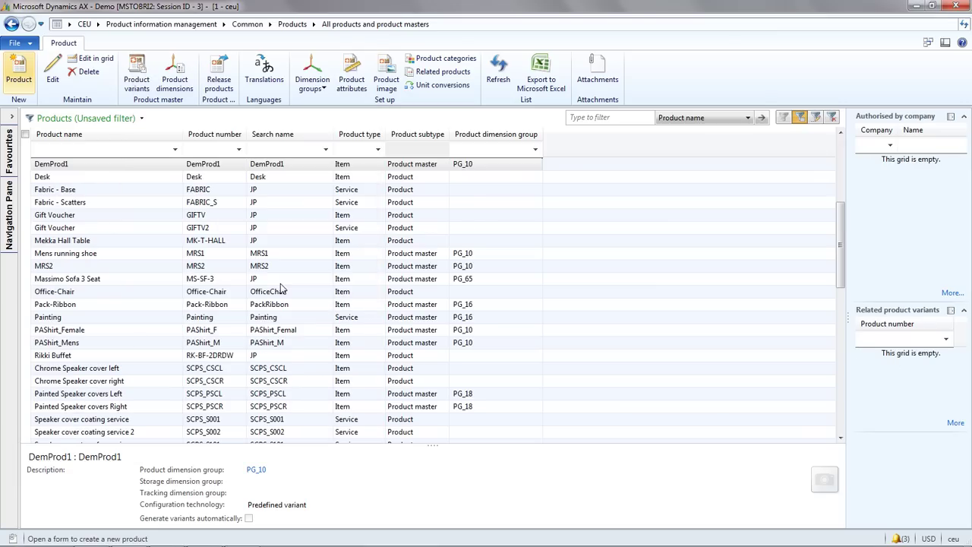
pyautogui.click(150, 167)
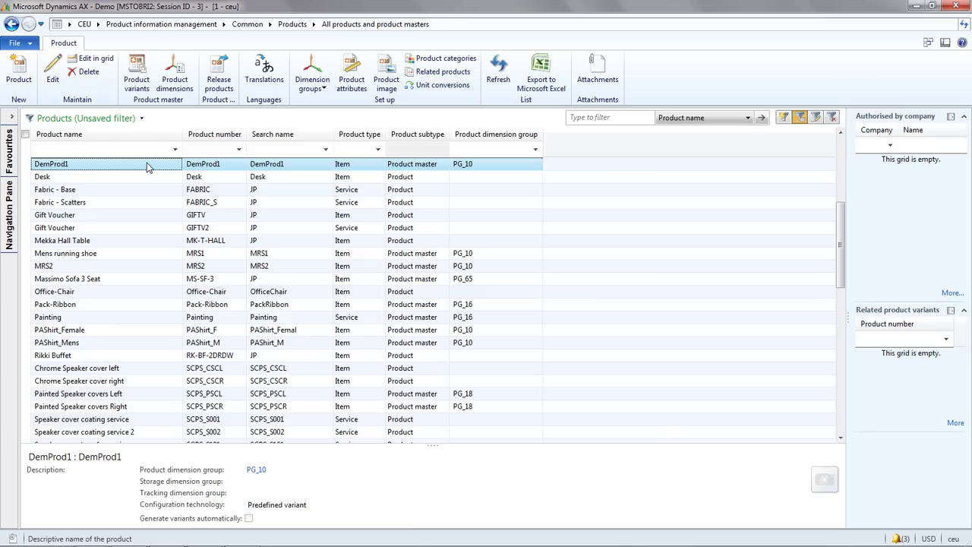
pyautogui.click(173, 83)
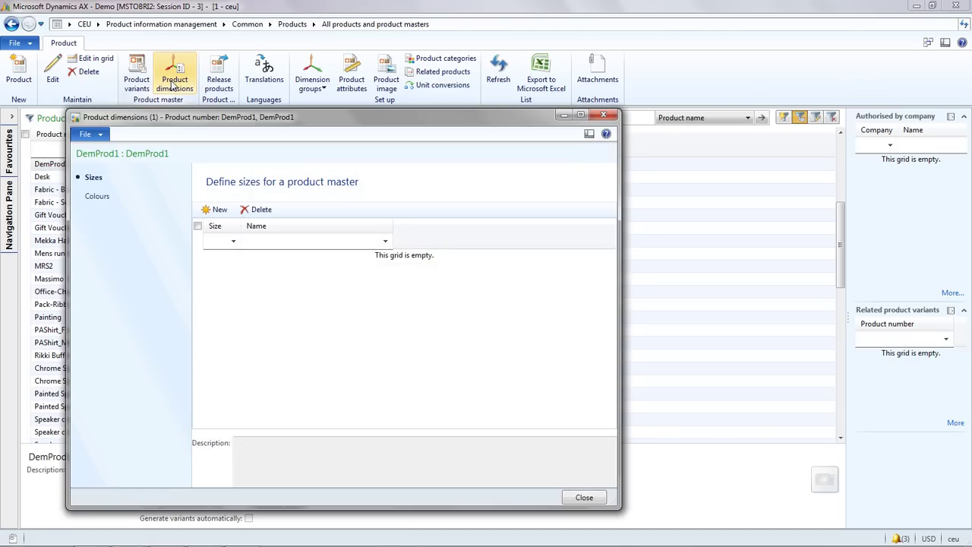
# - Add sizes L (Large) and S (Small)
pyautogui.click(215, 211)
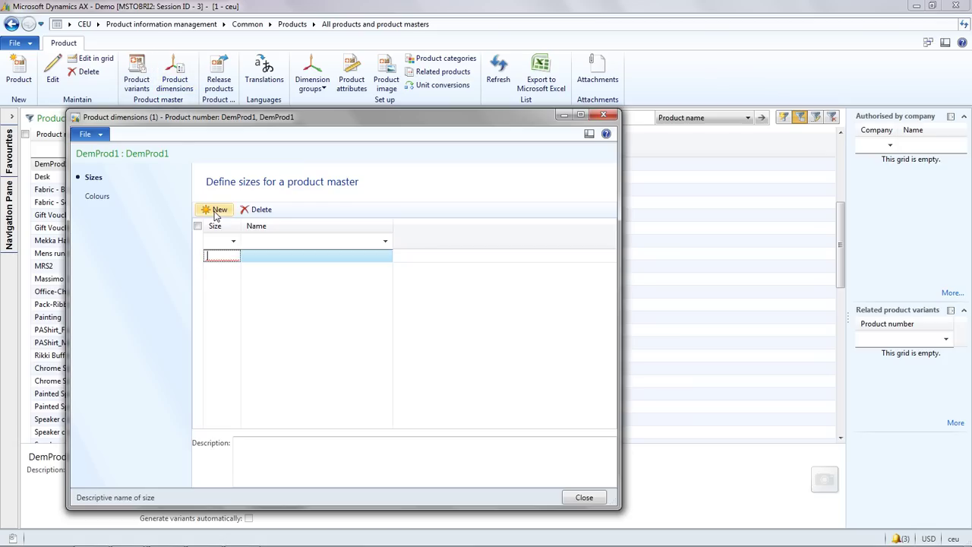
pyautogui.write('L')
pyautogui.press('Tab')
pyautogui.write('Large')
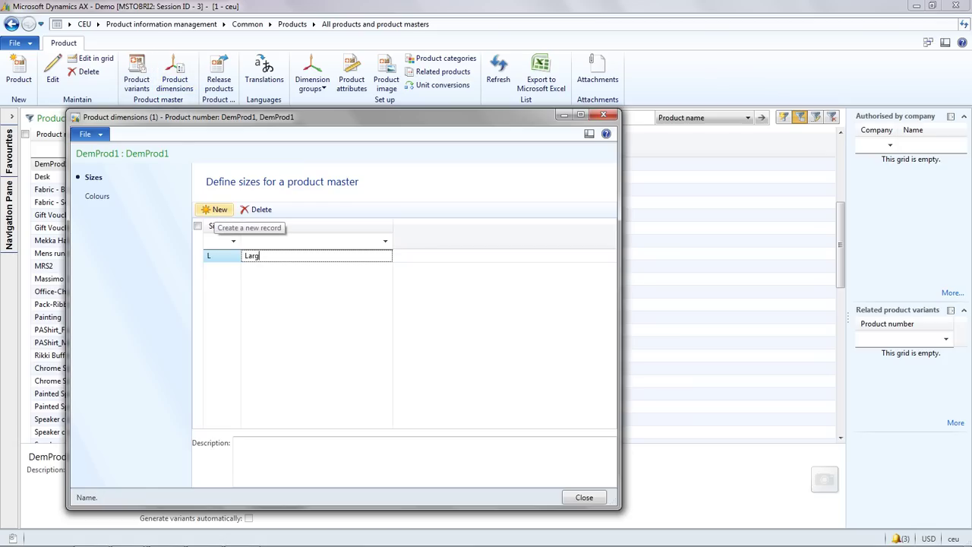
pyautogui.click(216, 211)
pyautogui.write('S')
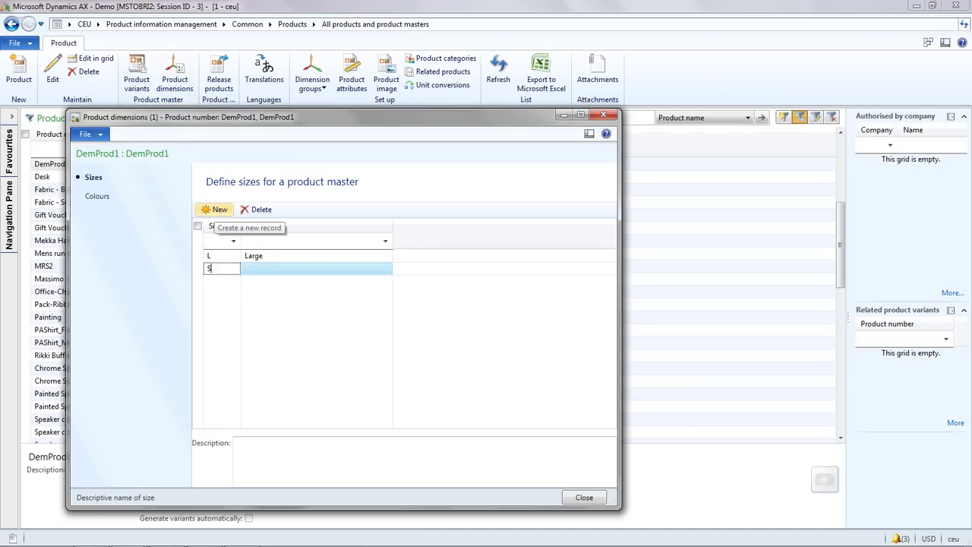
pyautogui.press('Tab')
pyautogui.write('Sma')
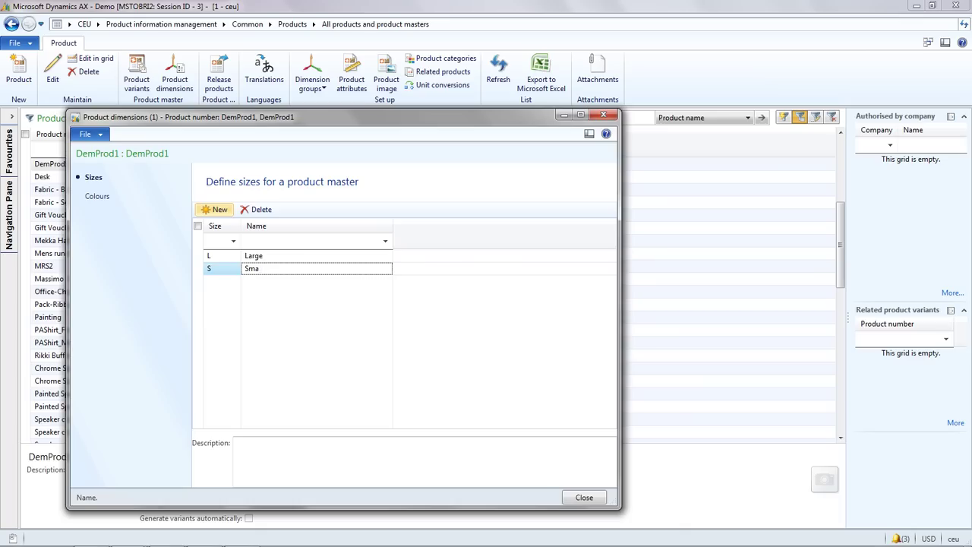
pyautogui.write('ll')
# - Add colours Blue and Red, then close the product dimensions window
pyautogui.click(99, 197)
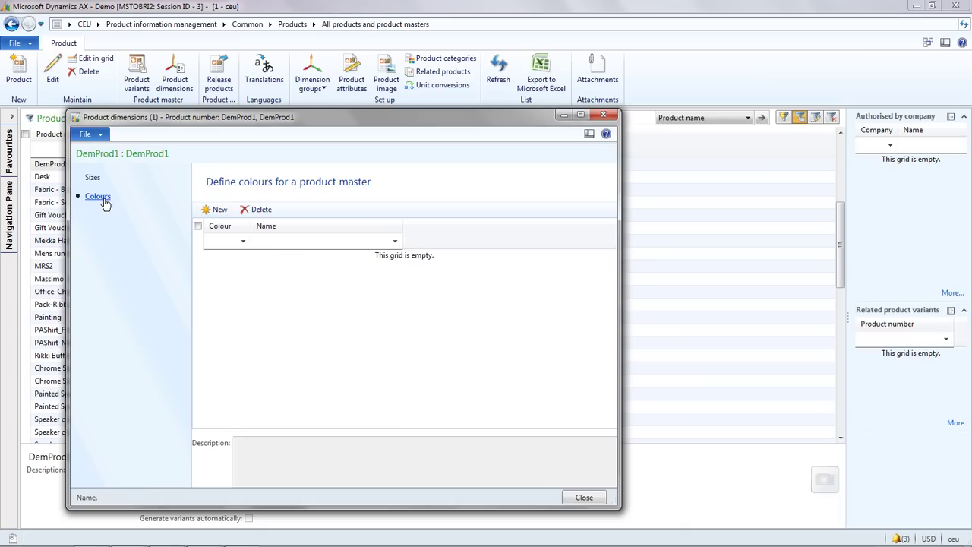
pyautogui.click(218, 213)
pyautogui.write('B')
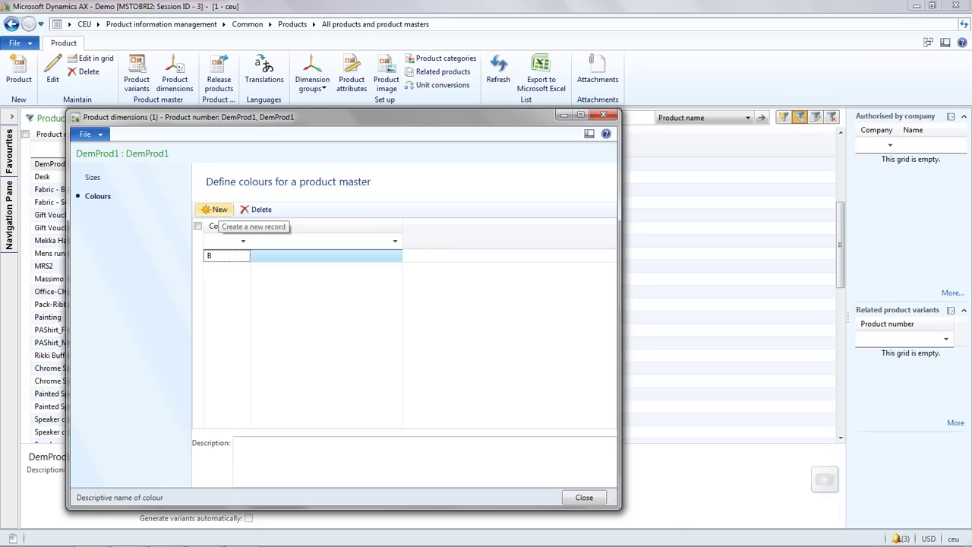
pyautogui.write('lue')
pyautogui.press('Tab')
pyautogui.write('Blue')
pyautogui.press('Tab')
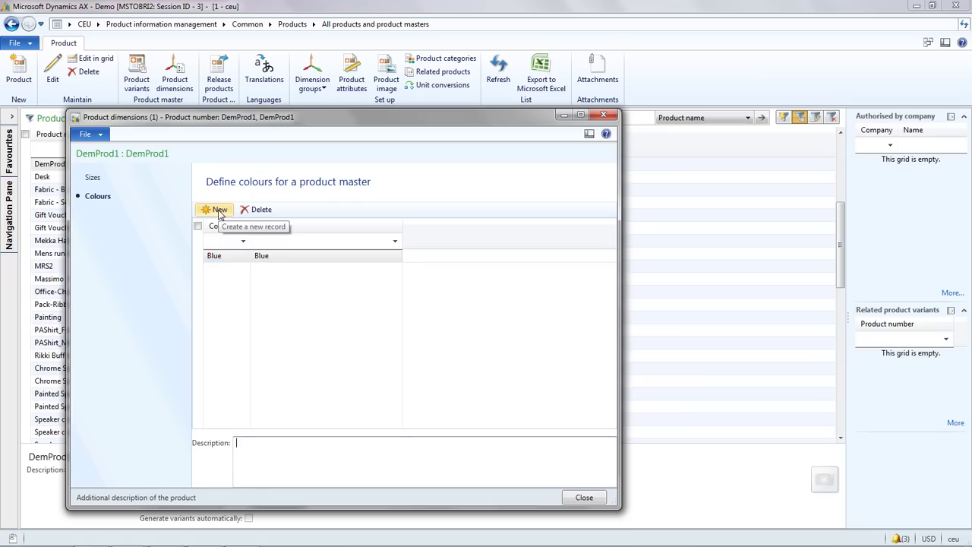
pyautogui.click(218, 213)
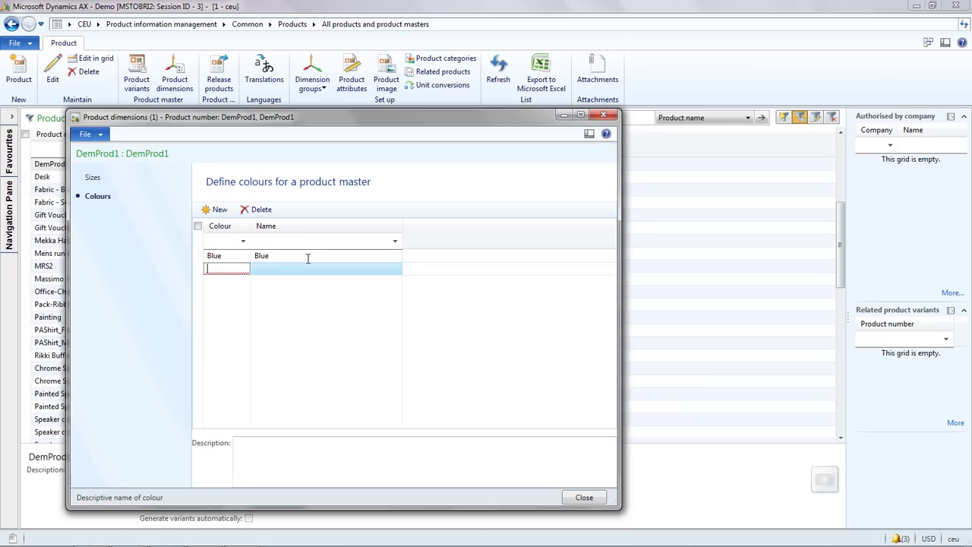
pyautogui.write('Red')
pyautogui.press('Tab')
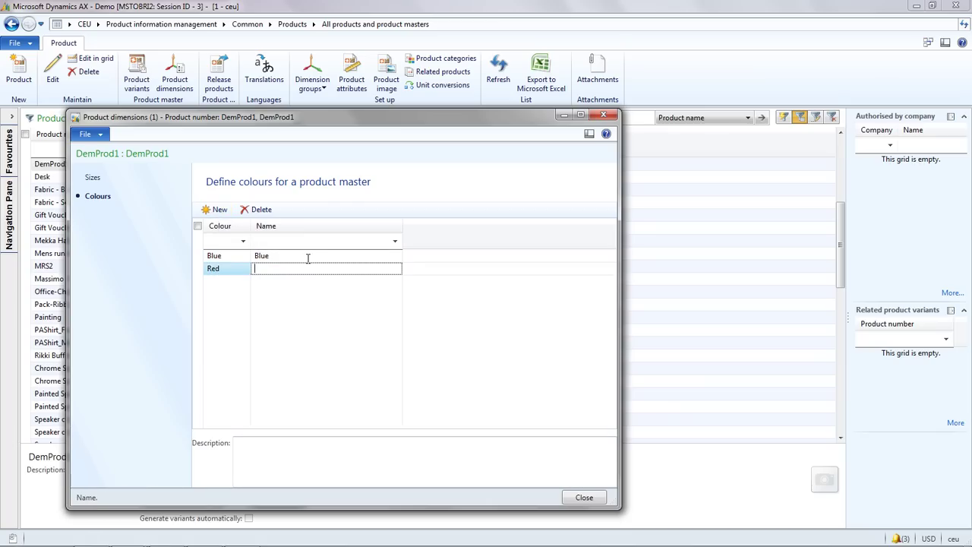
pyautogui.write('Red')
pyautogui.click(585, 498)
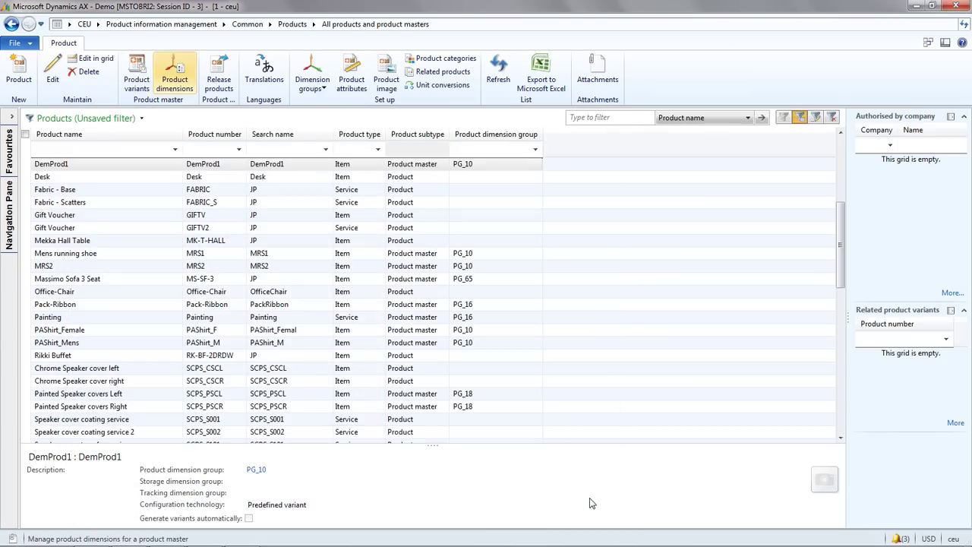
# - Create DemProd1's four suggested variants: L Blue, L Red, S Blue, S Red
pyautogui.click(137, 79)
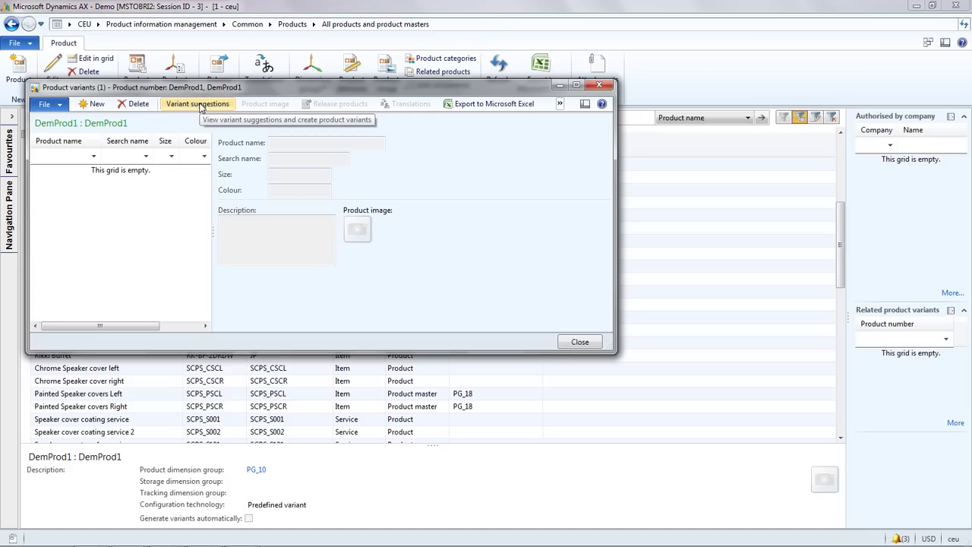
pyautogui.click(201, 107)
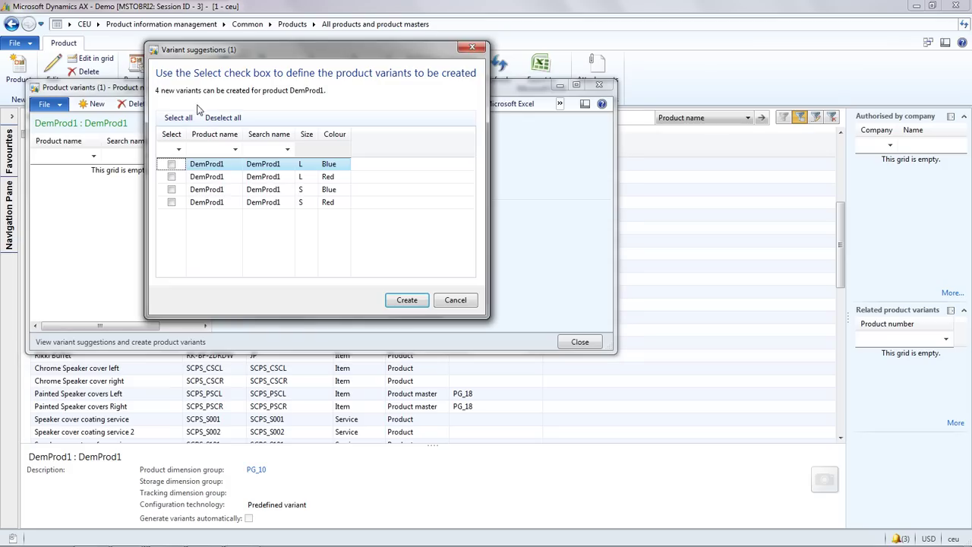
pyautogui.click(178, 118)
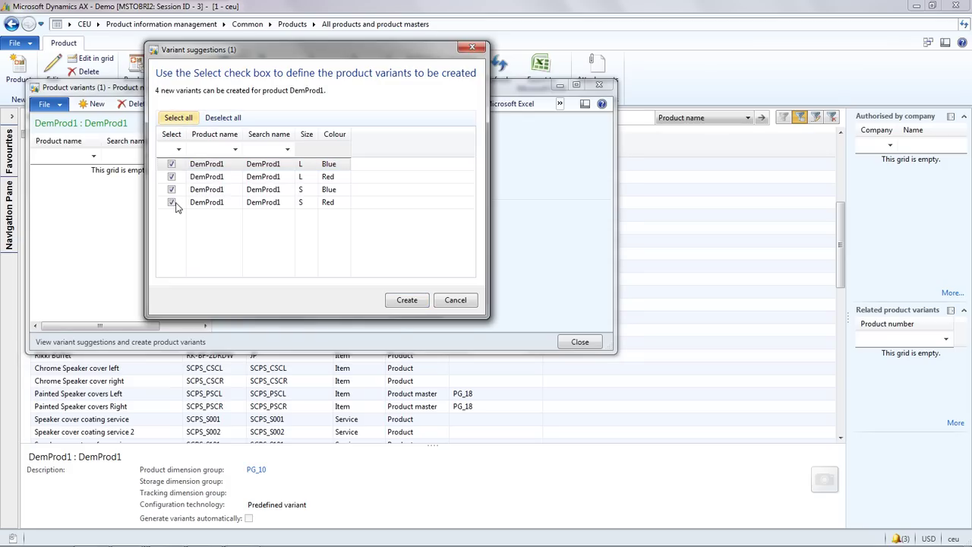
pyautogui.click(406, 300)
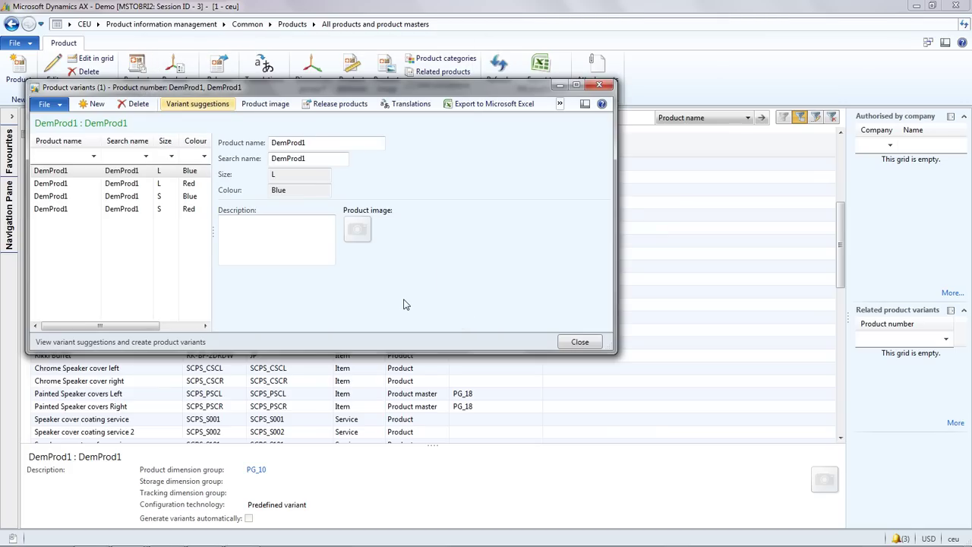
pyautogui.click(312, 229)
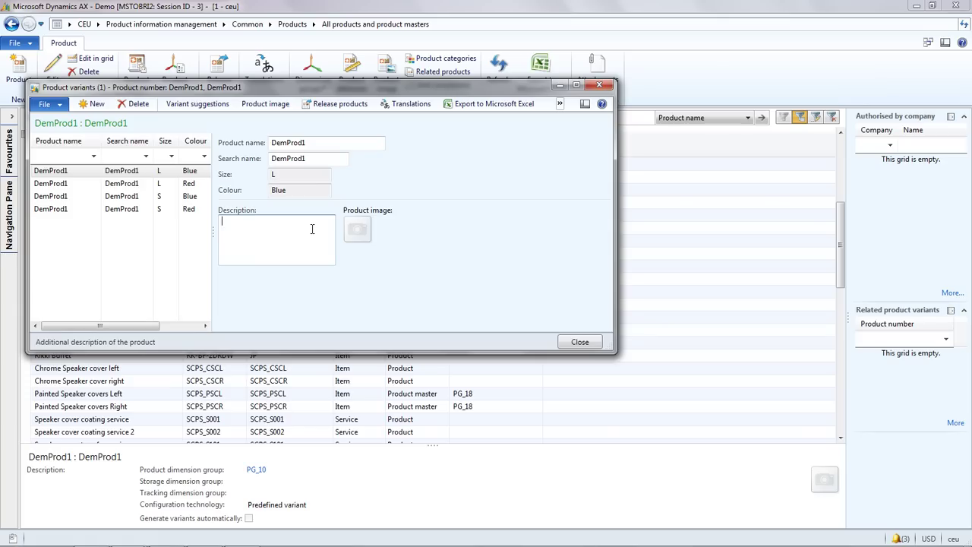
pyautogui.click(579, 342)
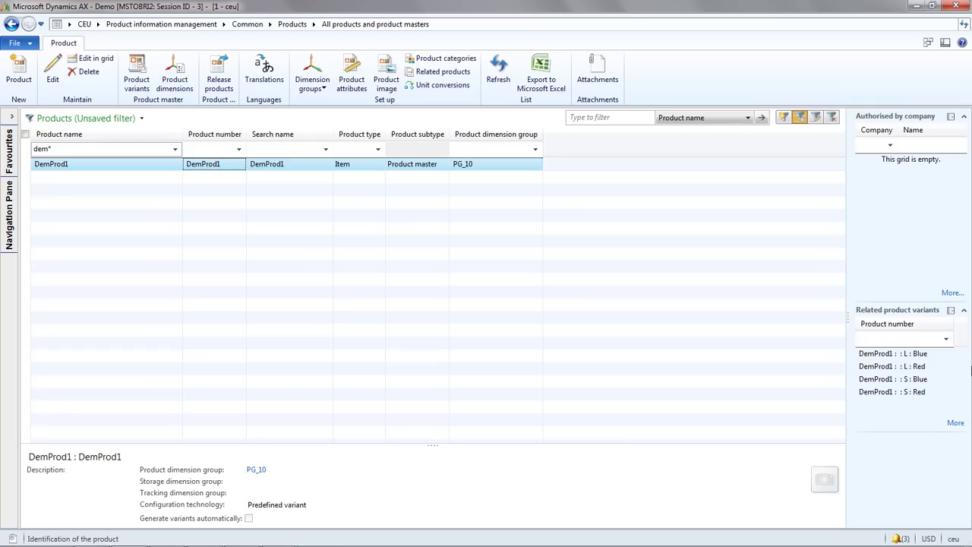
# - Release DemProd1 and its four variants to company ceu via the release batch
pyautogui.click(424, 167)
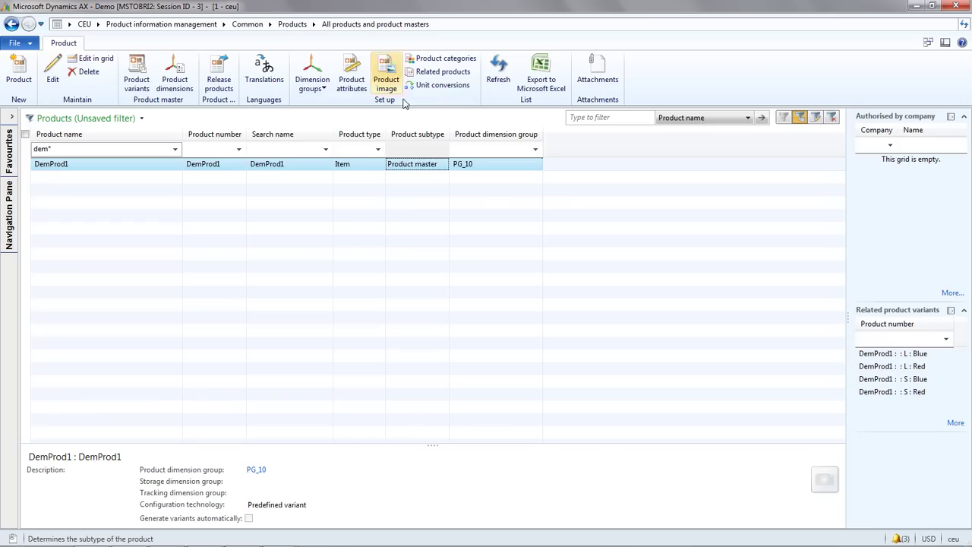
pyautogui.click(219, 76)
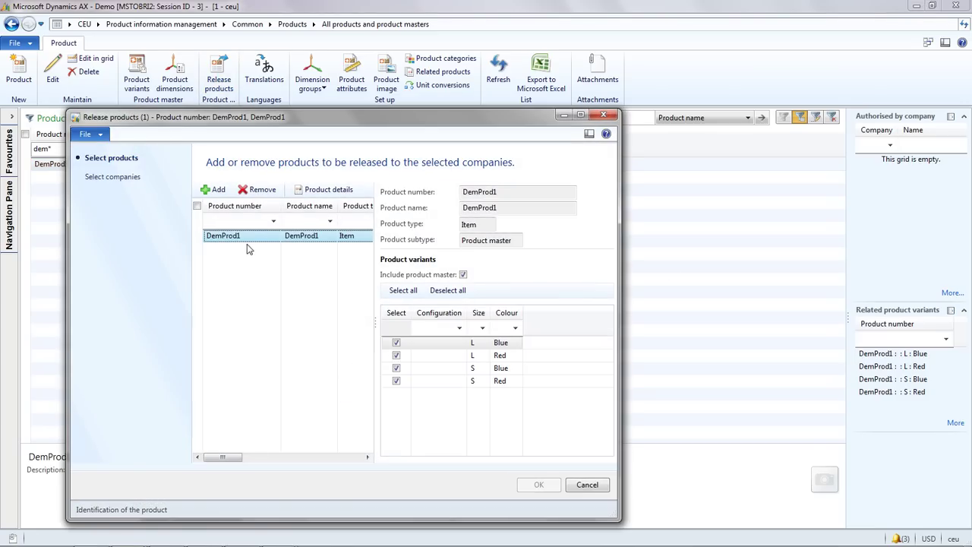
pyautogui.click(114, 177)
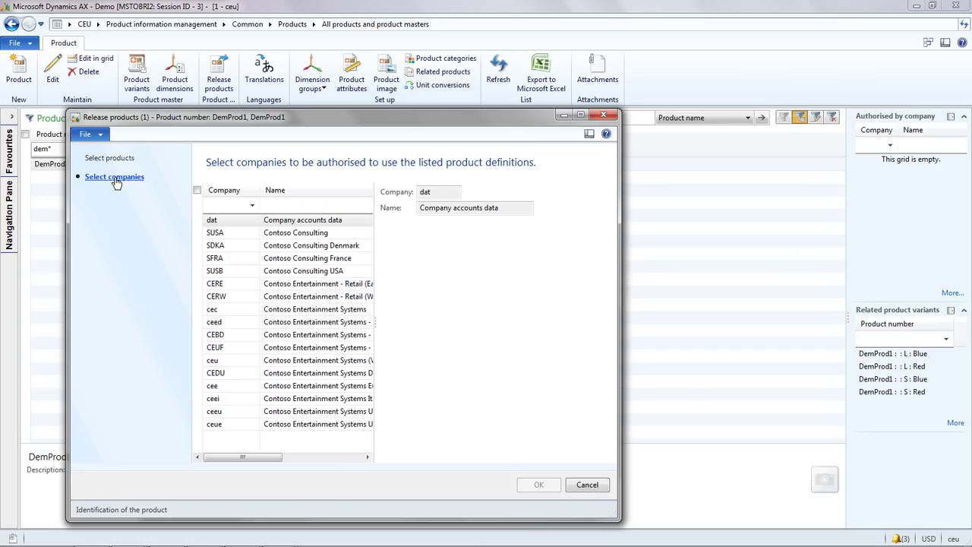
pyautogui.click(196, 361)
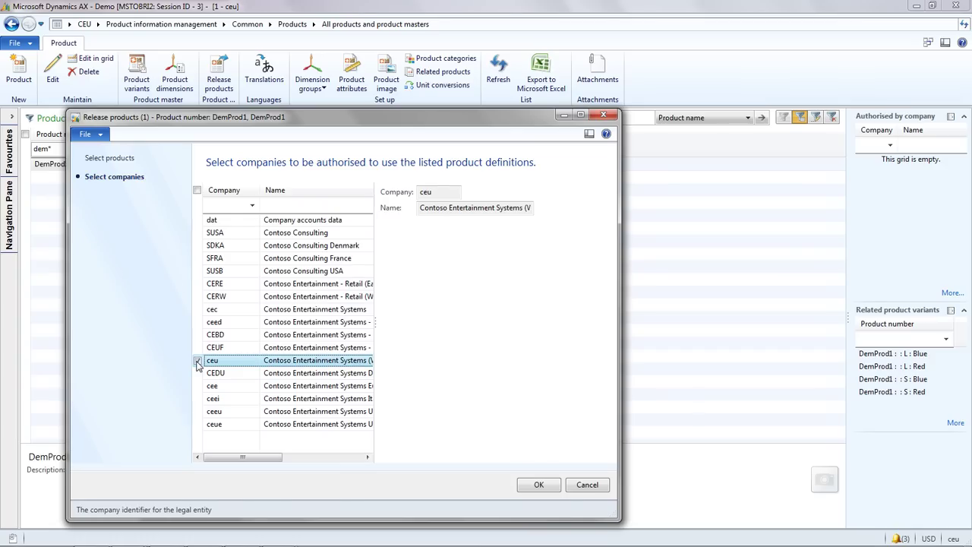
pyautogui.click(539, 485)
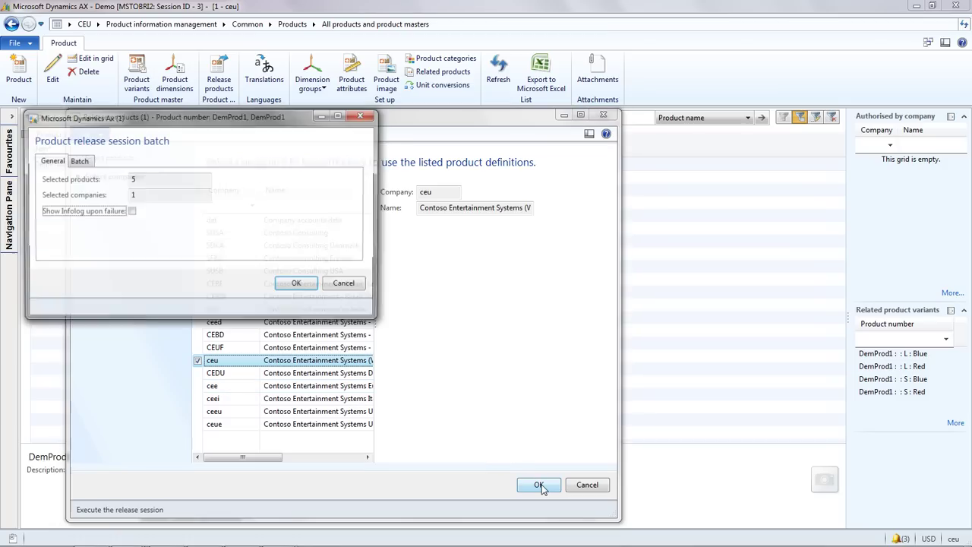
pyautogui.click(296, 286)
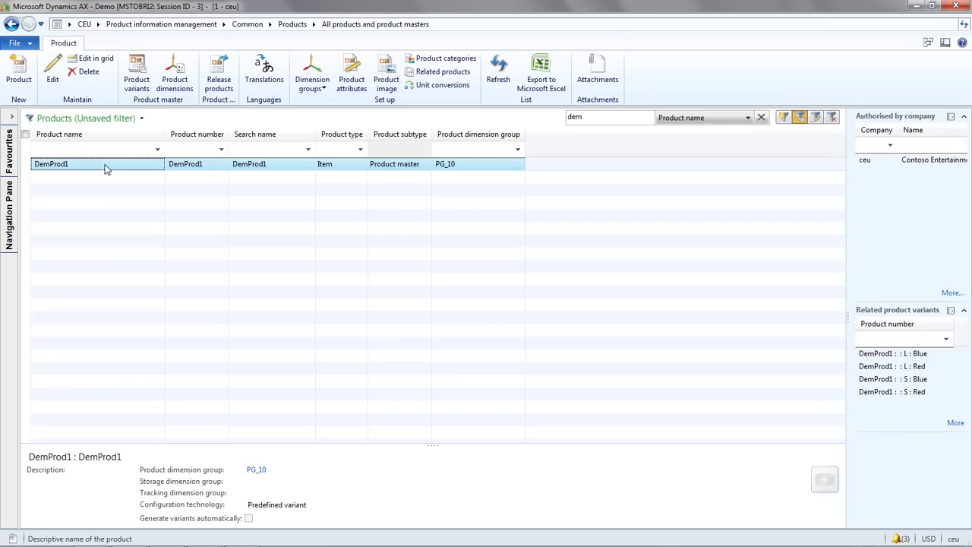
# - Open Released products, filter by 'dem', and select DemProd1
pyautogui.click(140, 25)
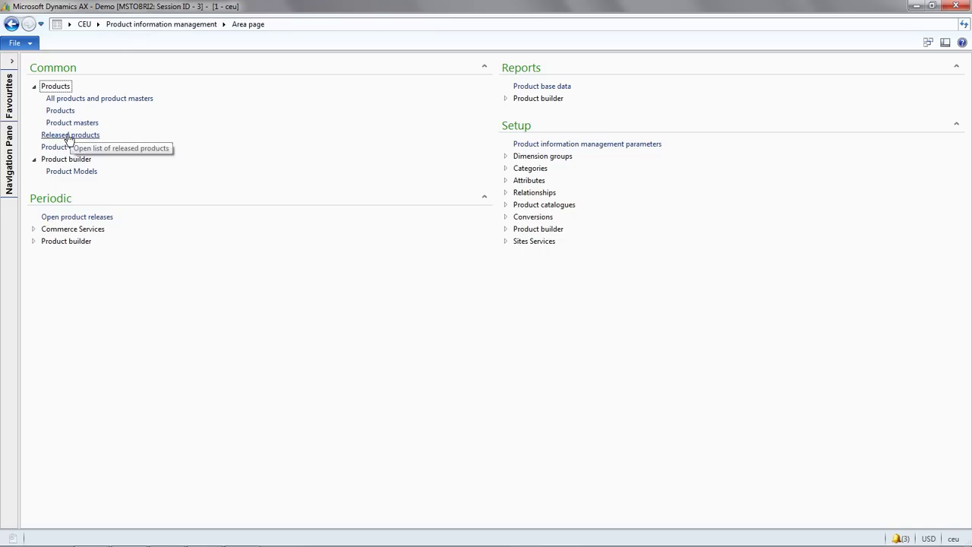
pyautogui.click(63, 135)
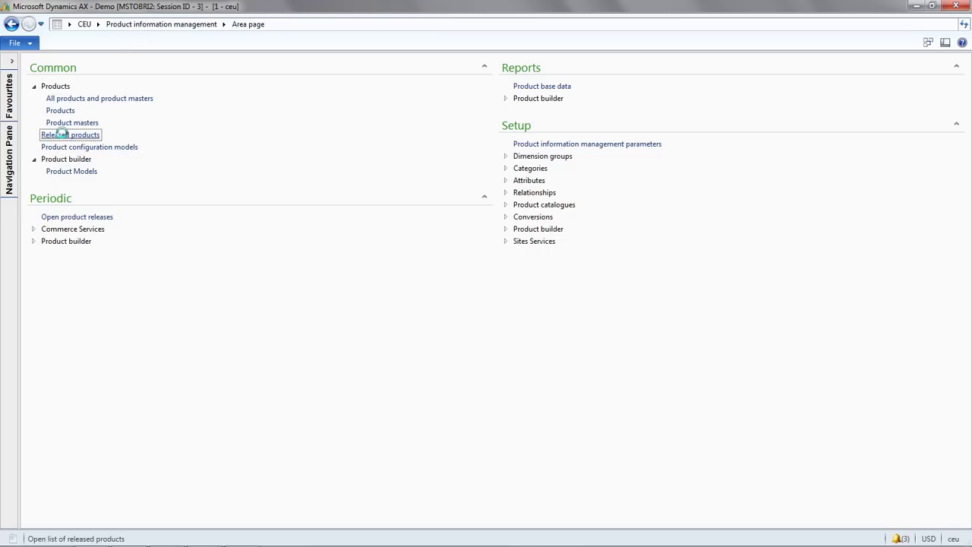
pyautogui.write('dem')
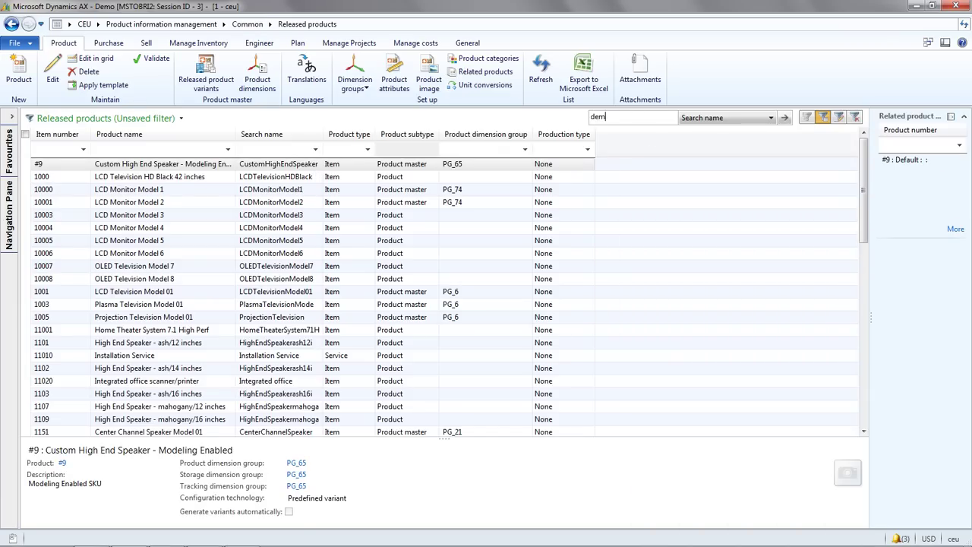
pyautogui.click(123, 172)
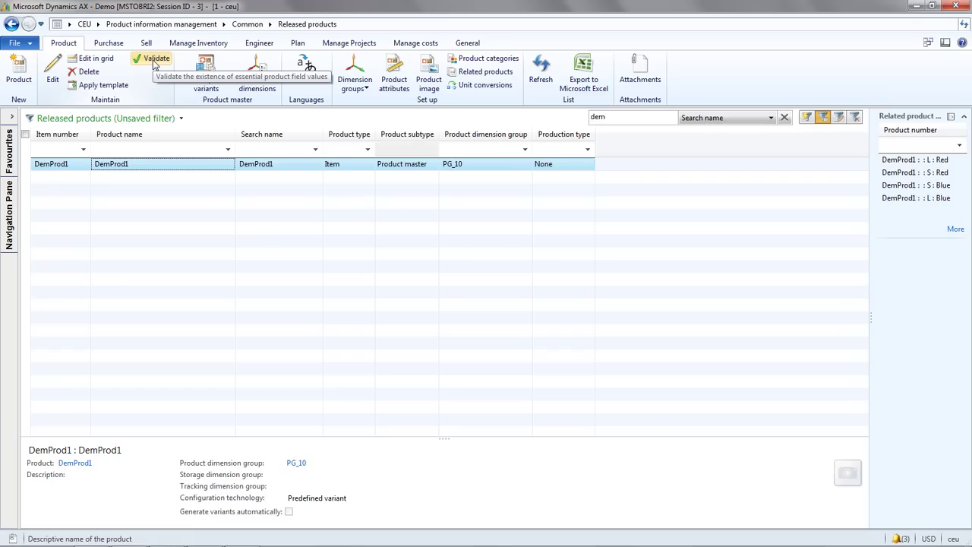
pyautogui.click(154, 61)
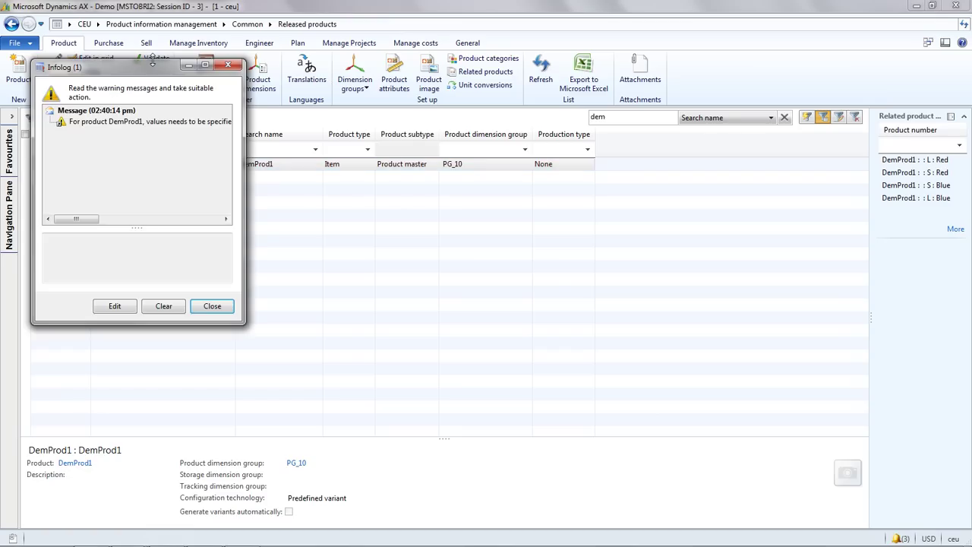
pyautogui.click(122, 123)
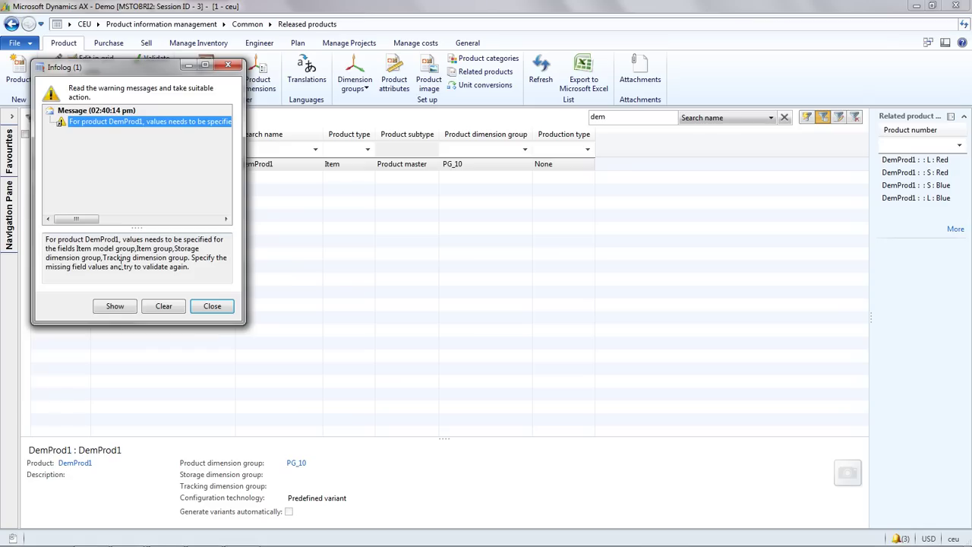
pyautogui.click(213, 306)
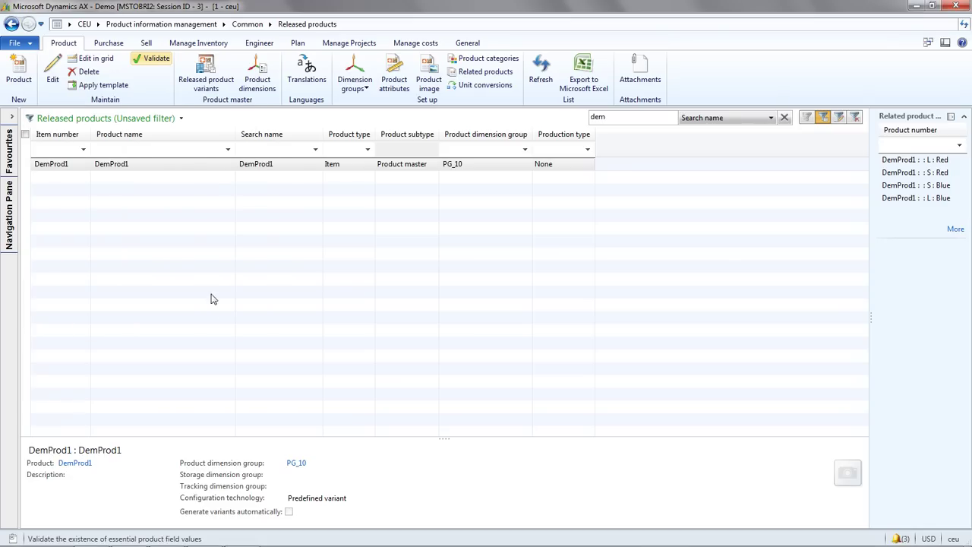
# - Apply the Item template to DemProd1, validate it, and dismiss the Infolog message
pyautogui.click(112, 86)
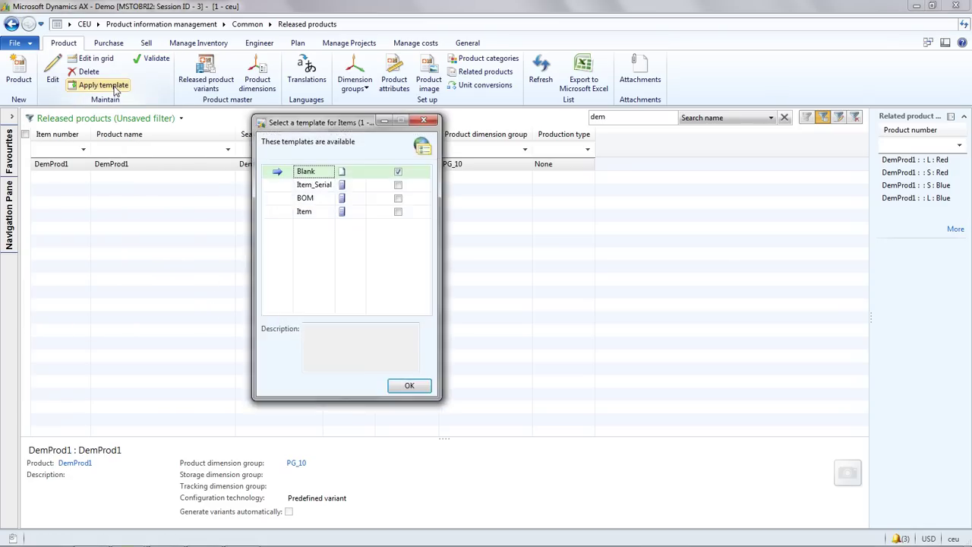
pyautogui.click(305, 213)
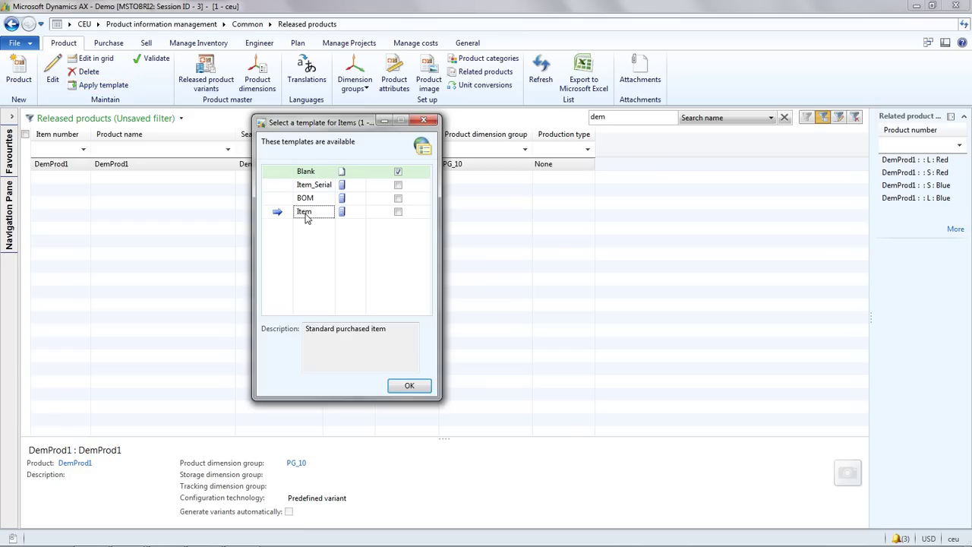
pyautogui.click(410, 386)
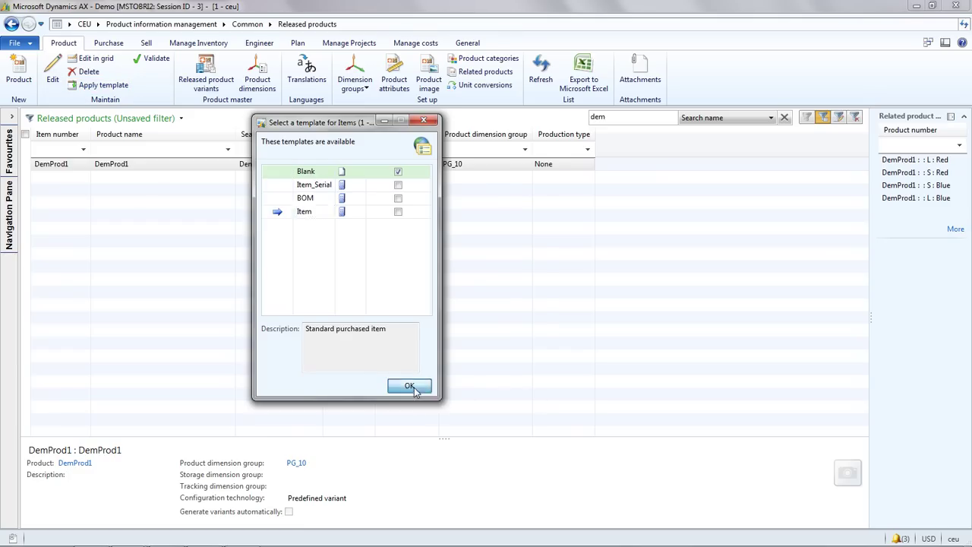
pyautogui.click(154, 58)
pyautogui.click(148, 130)
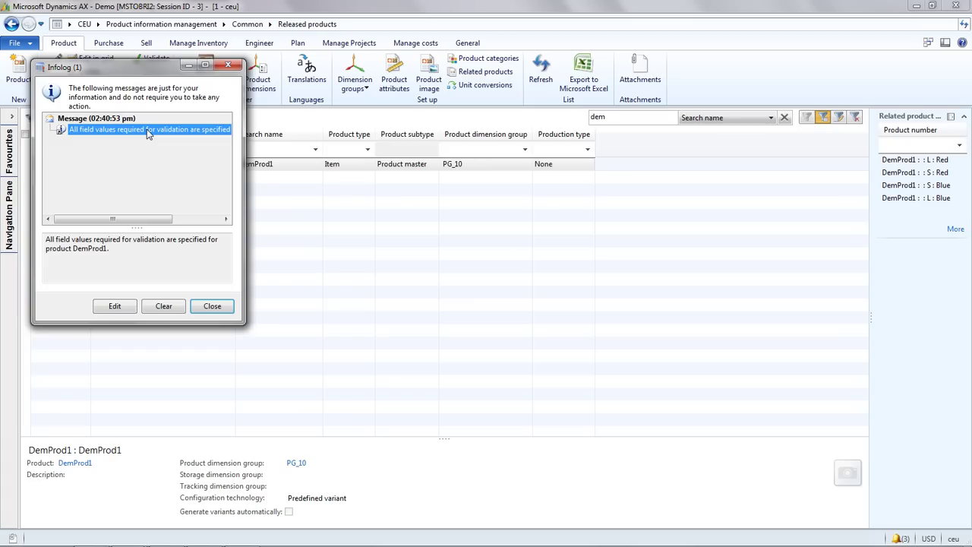
pyautogui.click(212, 306)
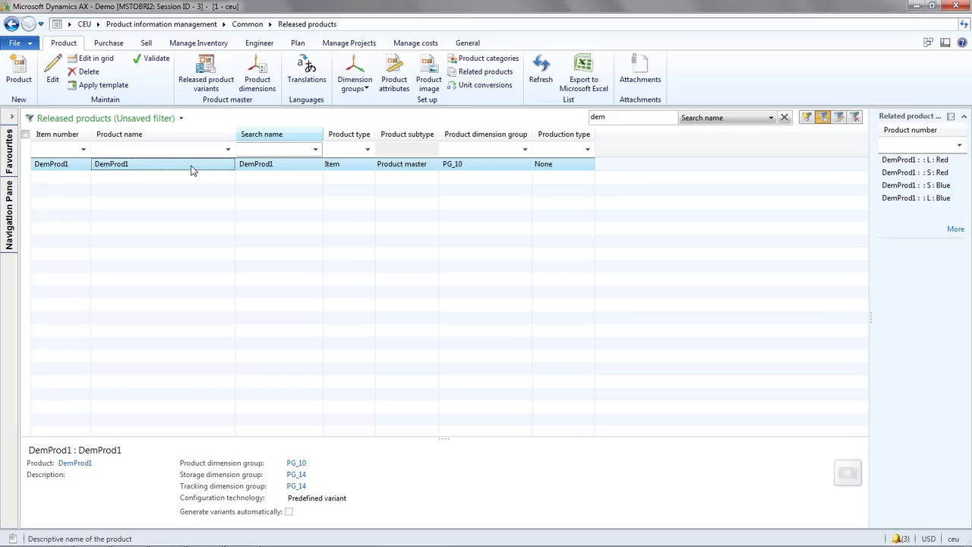
# - Create released product DemProd2, subtype Product, with the Item template applied
pyautogui.click(18, 71)
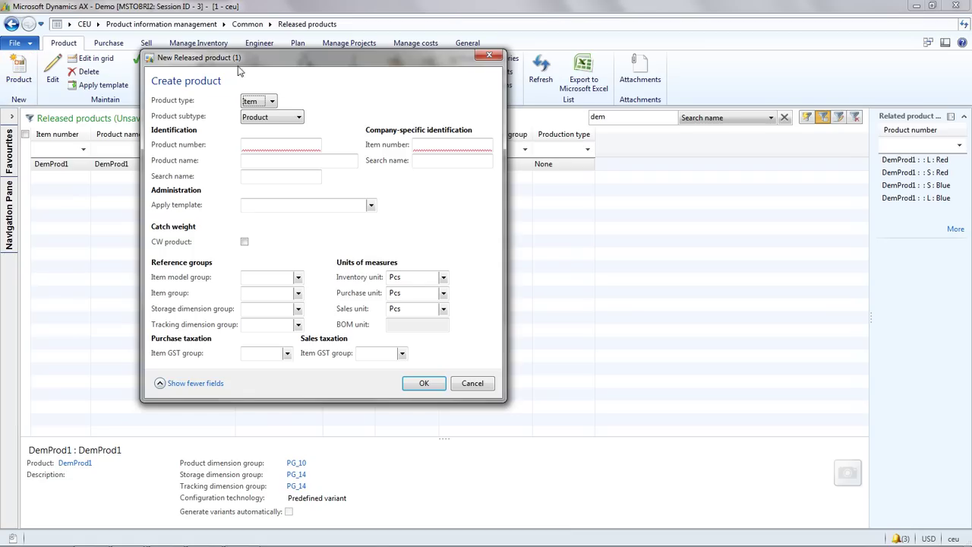
pyautogui.click(299, 117)
pyautogui.click(301, 118)
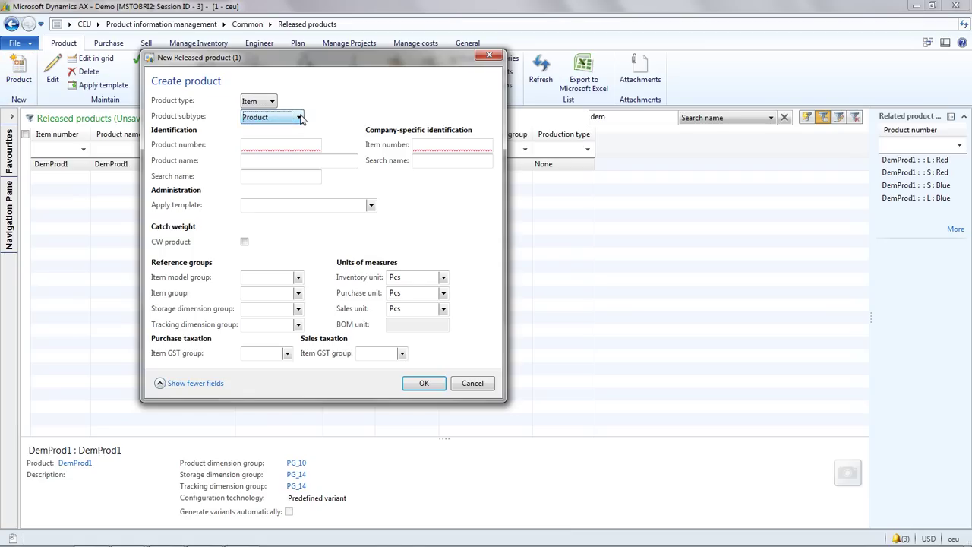
pyautogui.click(285, 144)
pyautogui.write('DemProd2')
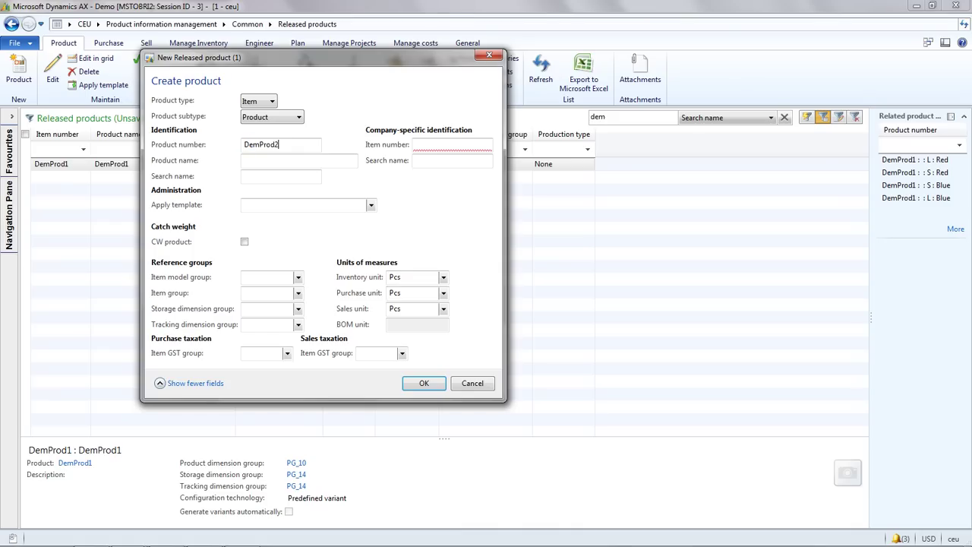
pyautogui.press('Tab')
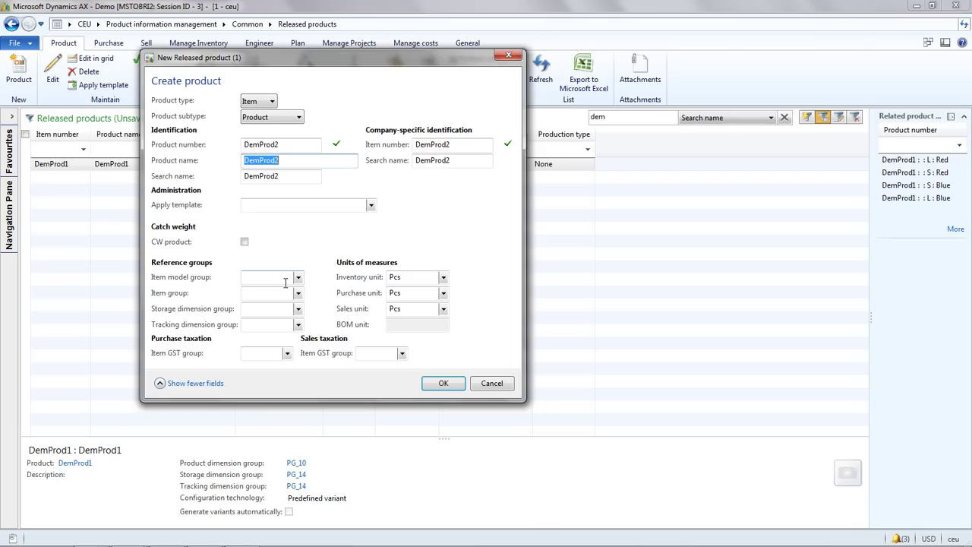
pyautogui.click(370, 205)
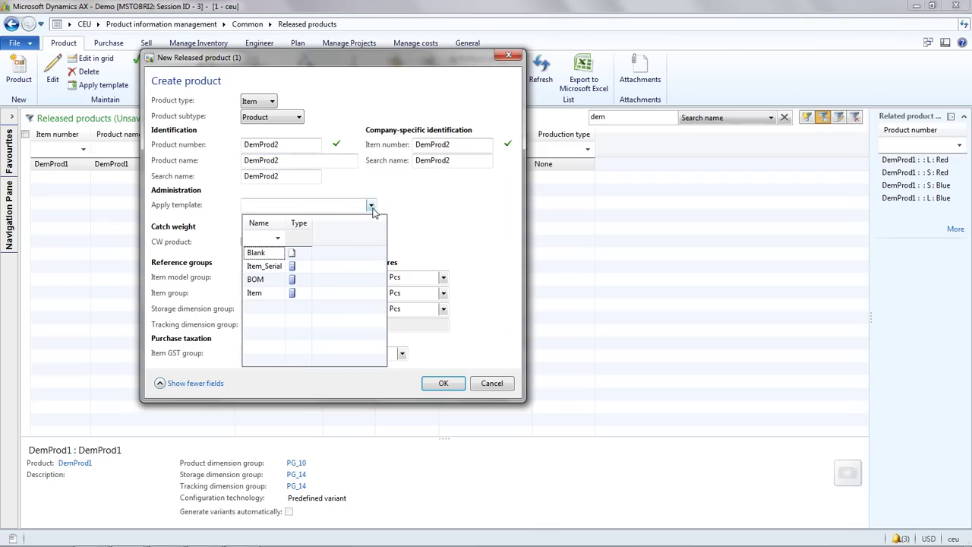
pyautogui.click(265, 294)
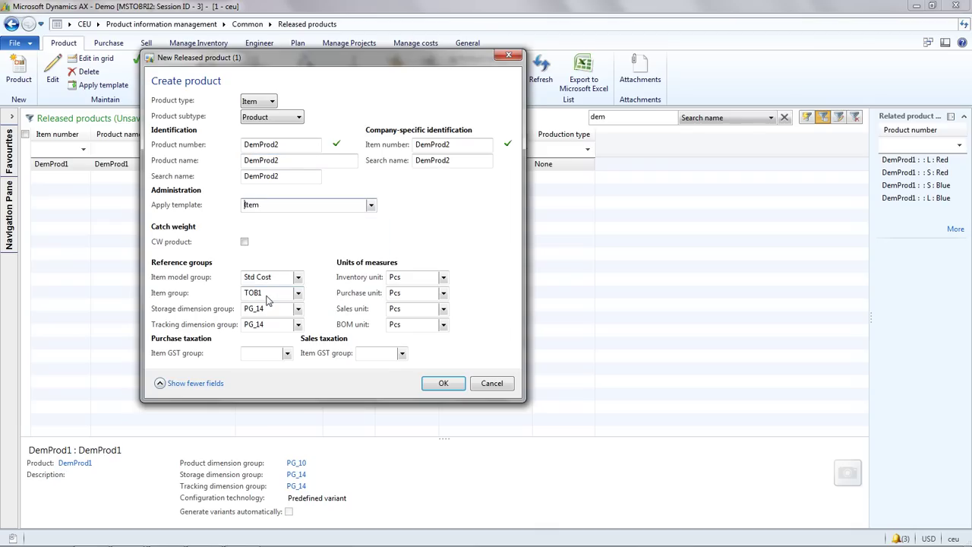
pyautogui.click(444, 384)
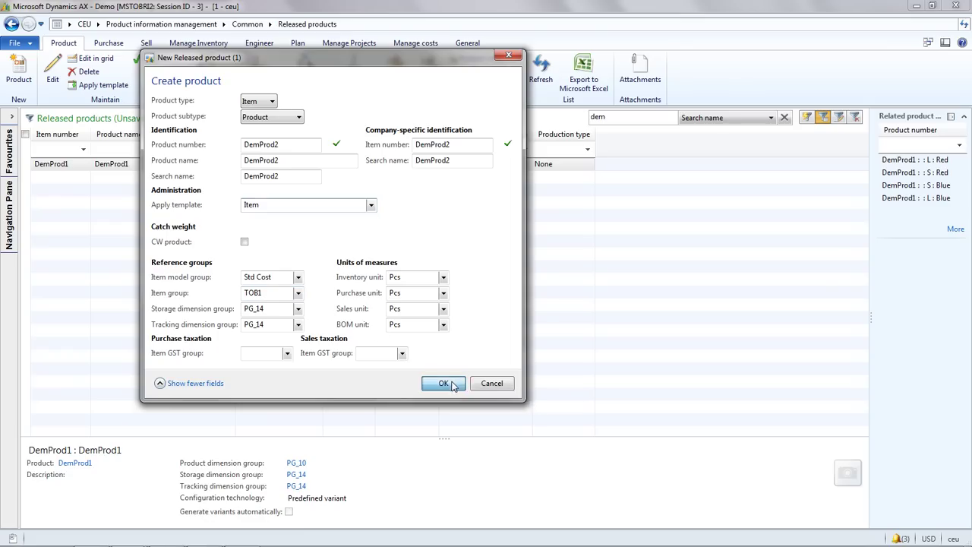